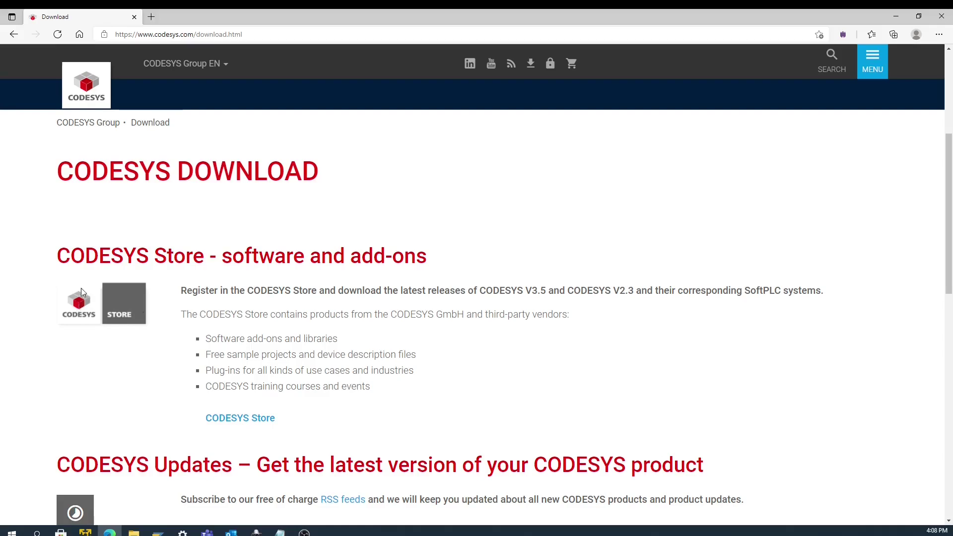
# Open the CODESYS Store from the download page, dismiss the translation offer and switch the store's language to English
pyautogui.click(269, 420)
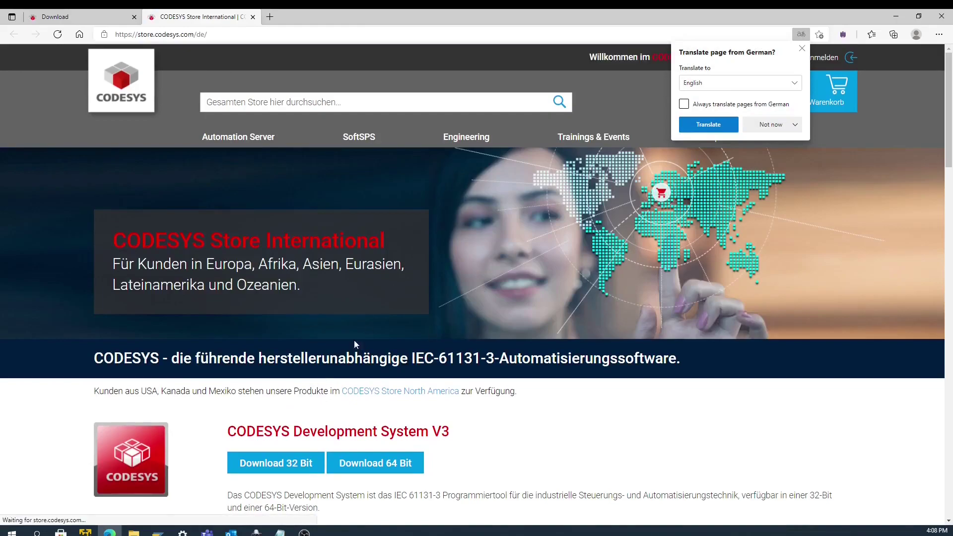
pyautogui.click(472, 108)
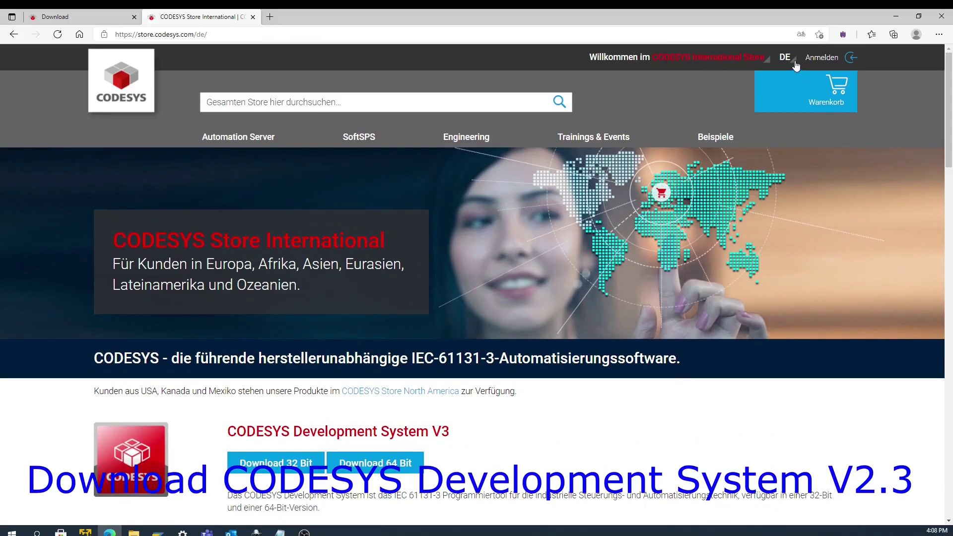
pyautogui.click(788, 79)
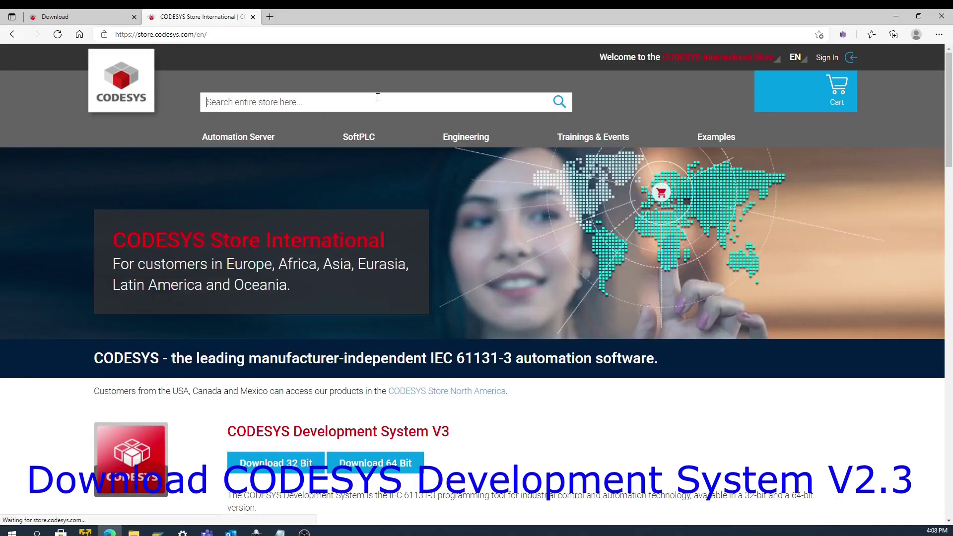
# Search the store for "CODESYS Development System V2.3" and open that product's page
pyautogui.click(377, 98)
pyautogui.write('CODESYS Development System V2.3')
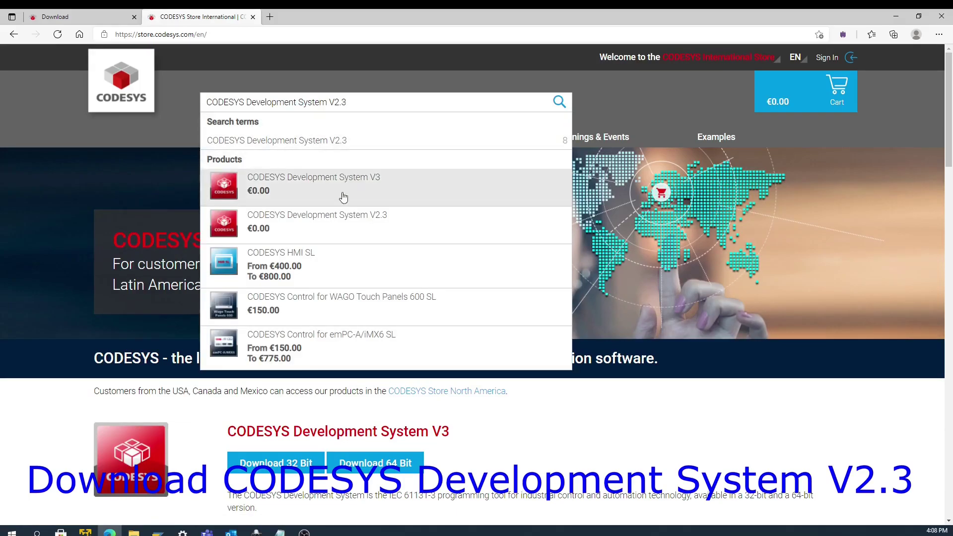
pyautogui.click(328, 227)
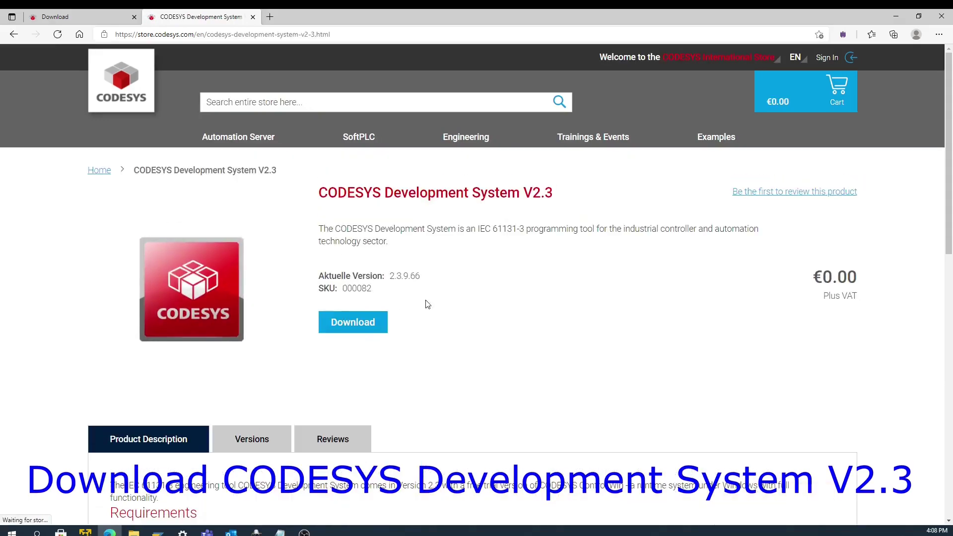
pyautogui.scroll(-3, 943, 270)
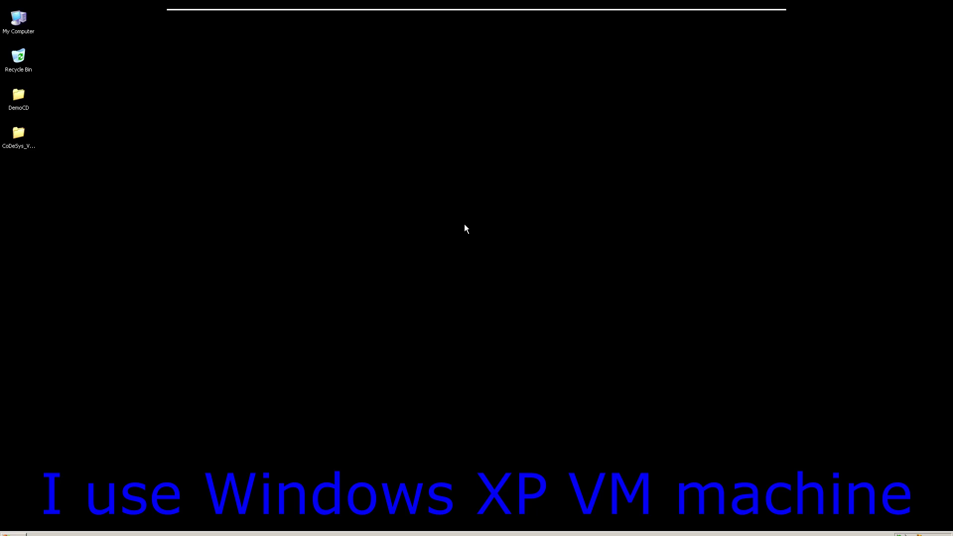
# Switch to the Windows XP machine and launch CoDeSys_v23926.exe from the desktop's CoDeSys folder, with English as the setup language
pyautogui.doubleClick(19, 141)
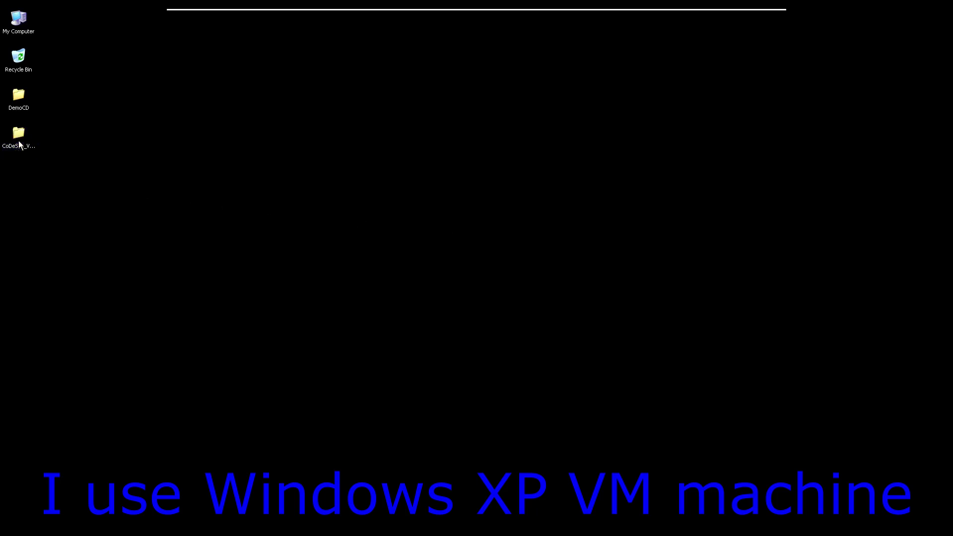
pyautogui.doubleClick(133, 173)
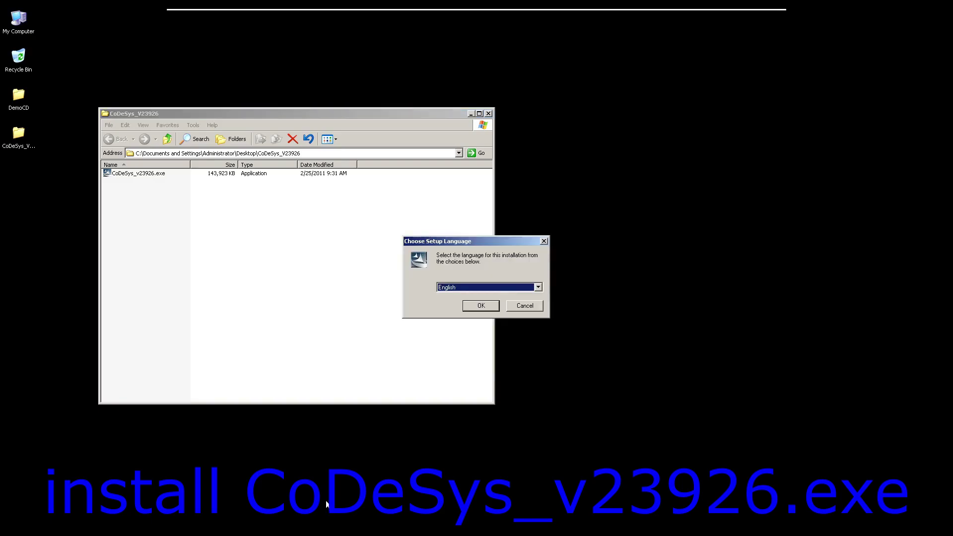
pyautogui.click(538, 288)
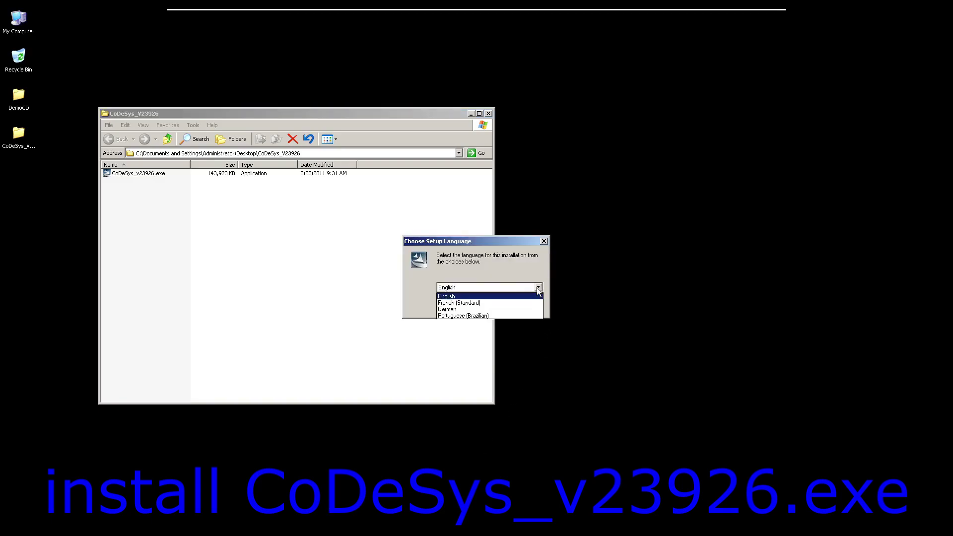
pyautogui.click(510, 296)
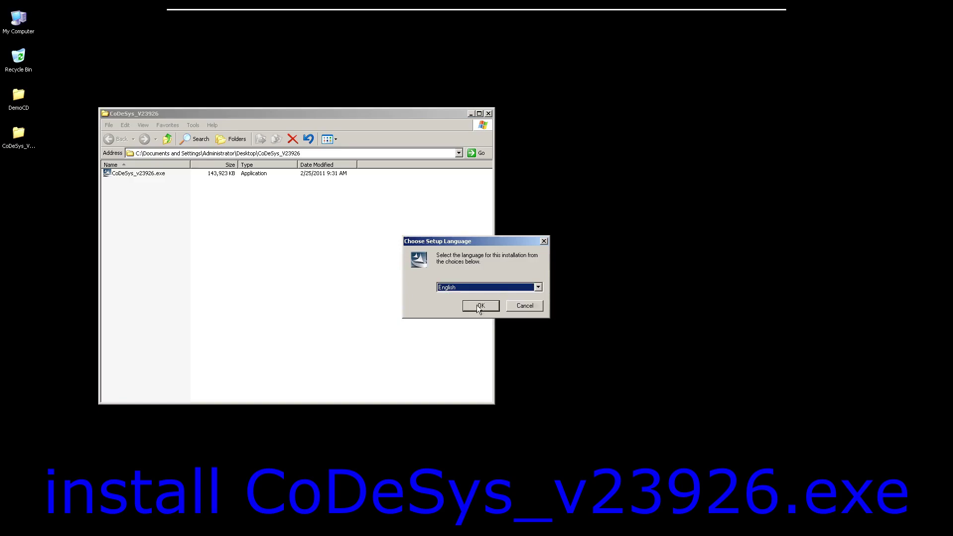
pyautogui.click(475, 306)
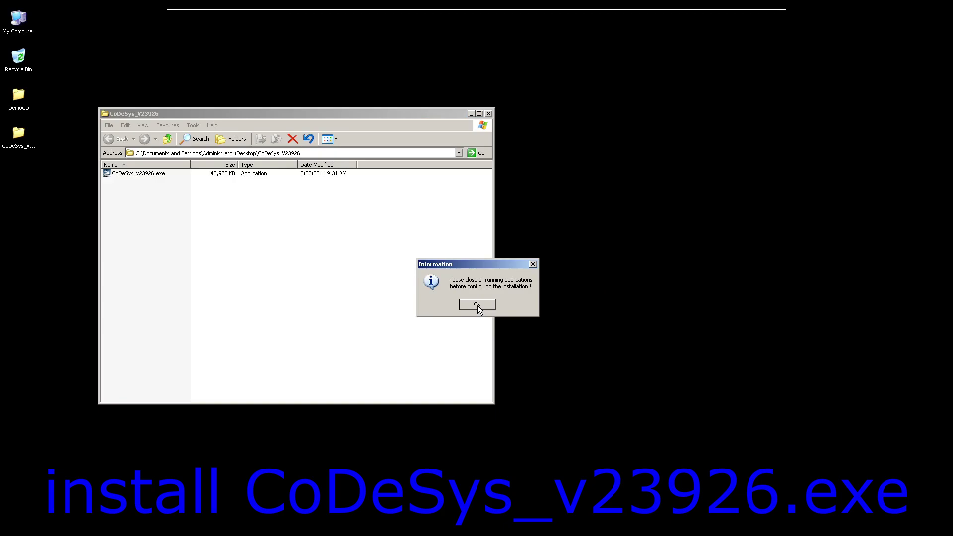
pyautogui.click(478, 305)
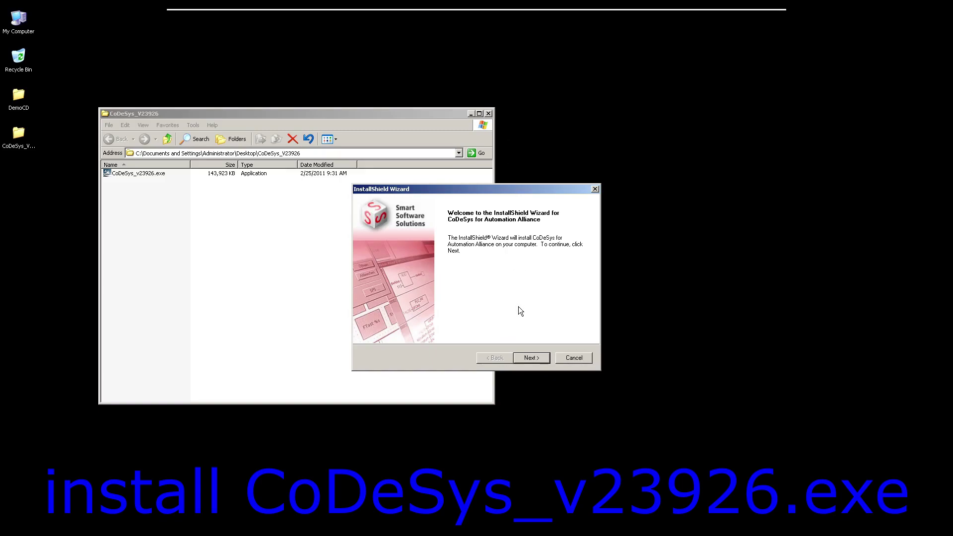
# Accept the license agreement, install CoDeSys with the default destination, components and program folder, and finish by restarting the computer immediately
pyautogui.click(528, 358)
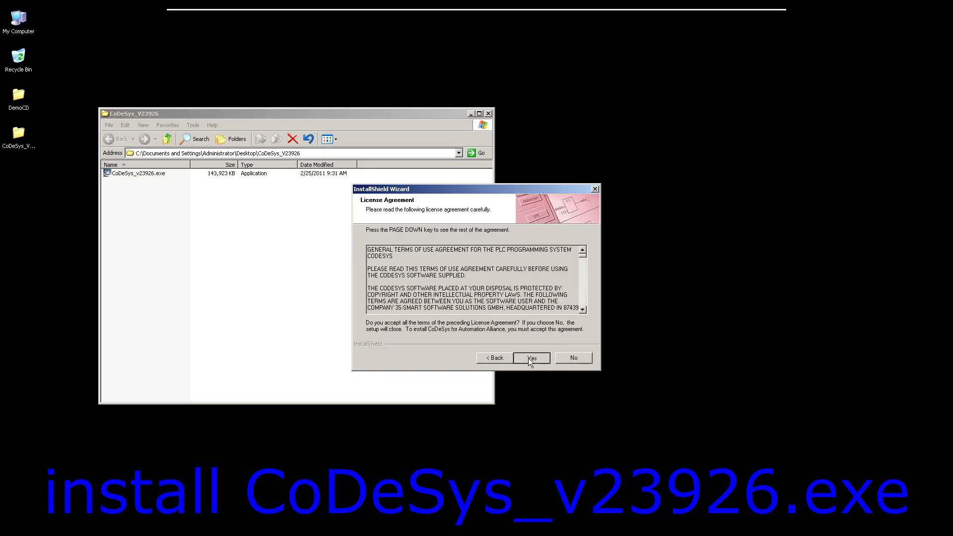
pyautogui.click(529, 359)
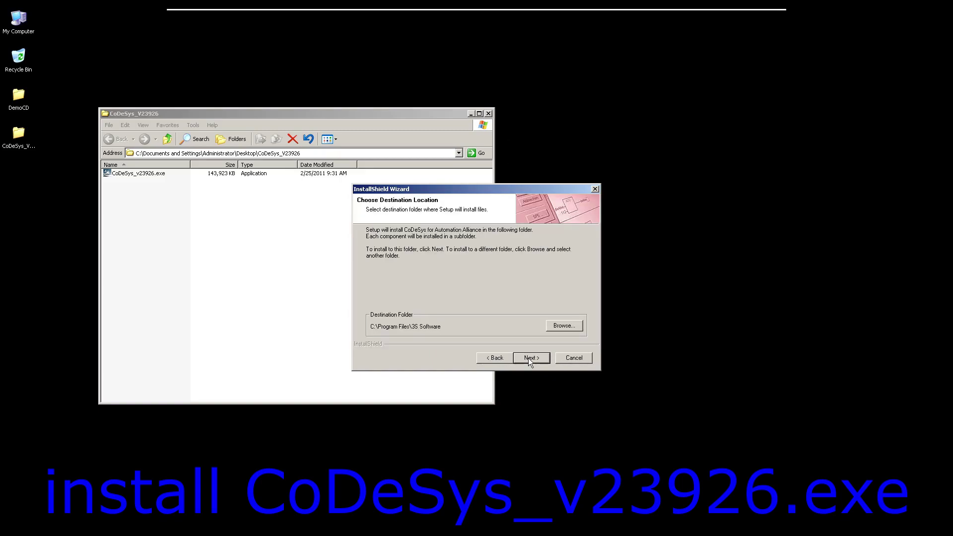
pyautogui.click(529, 358)
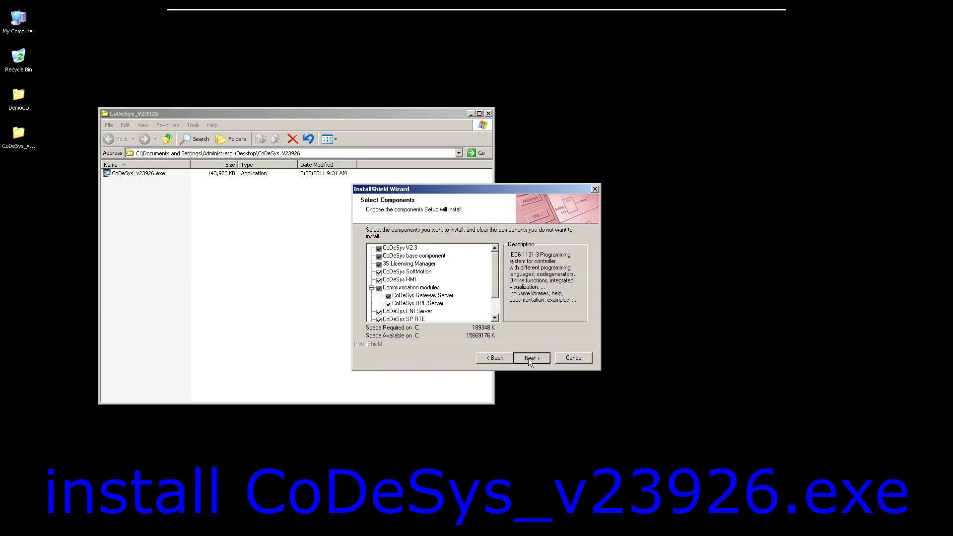
pyautogui.click(529, 358)
pyautogui.click(528, 358)
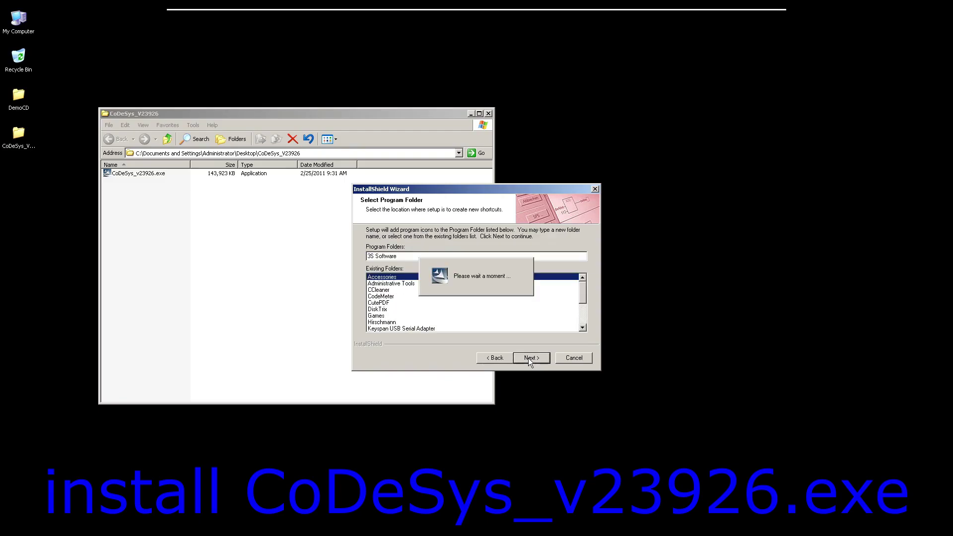
pyautogui.click(528, 358)
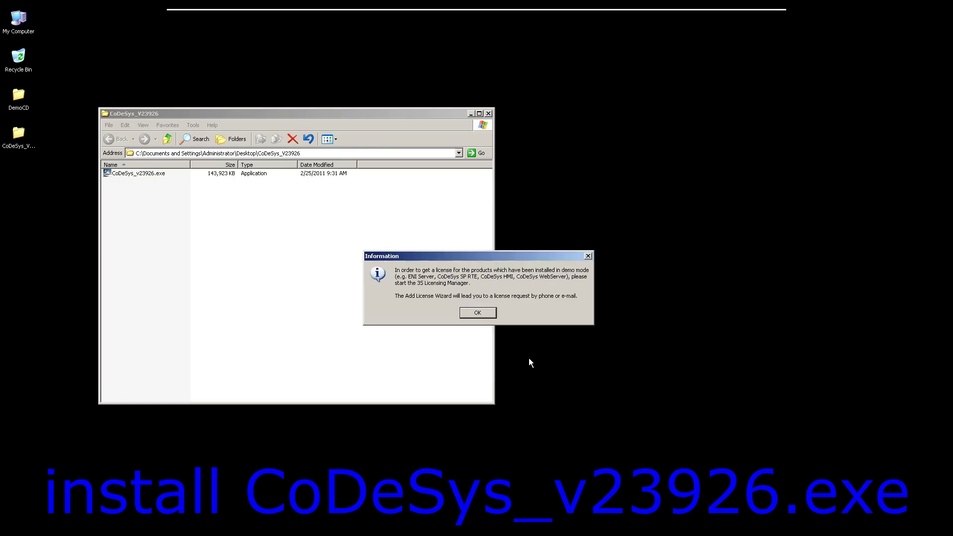
pyautogui.click(474, 314)
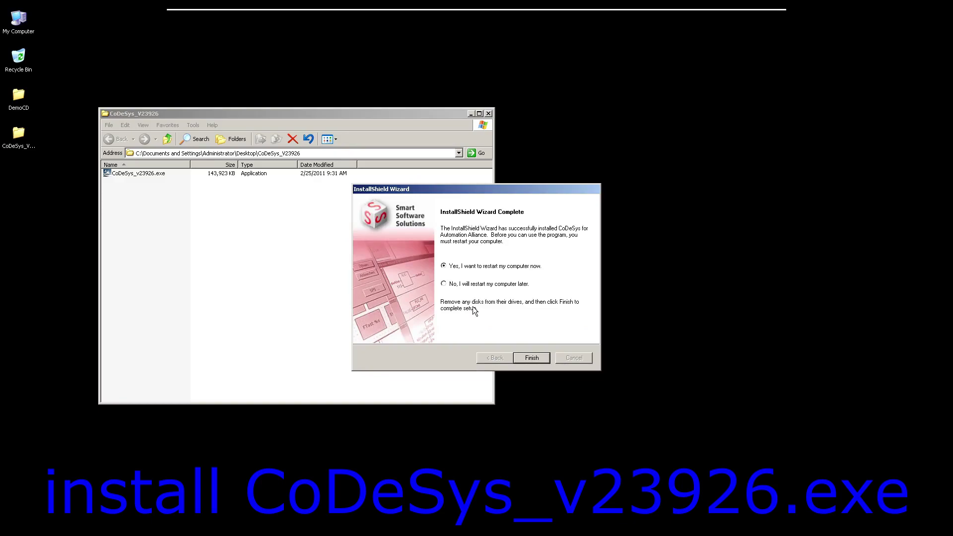
pyautogui.click(532, 359)
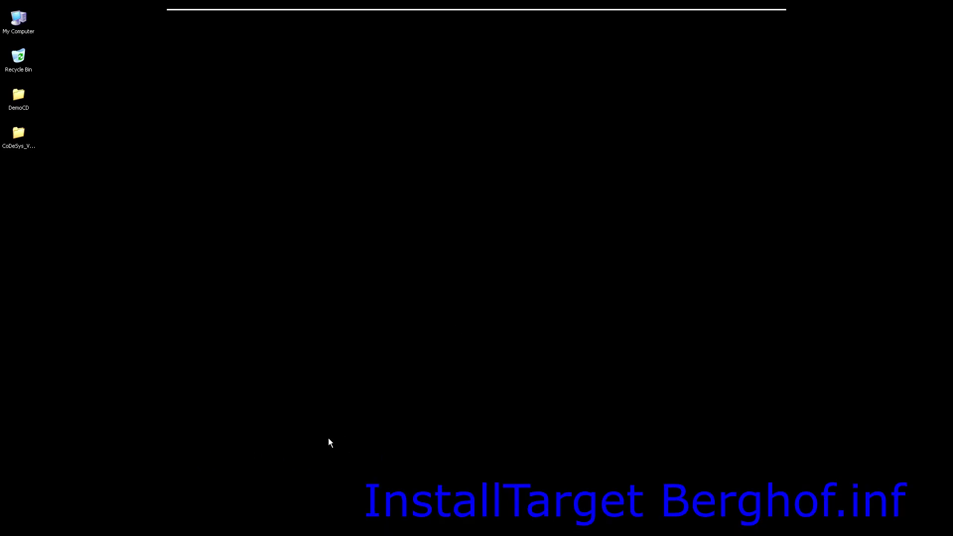
# Launch the InstallTarget utility from the CoDeSys V2.3 program group of 3S Software
pyautogui.click(13, 534)
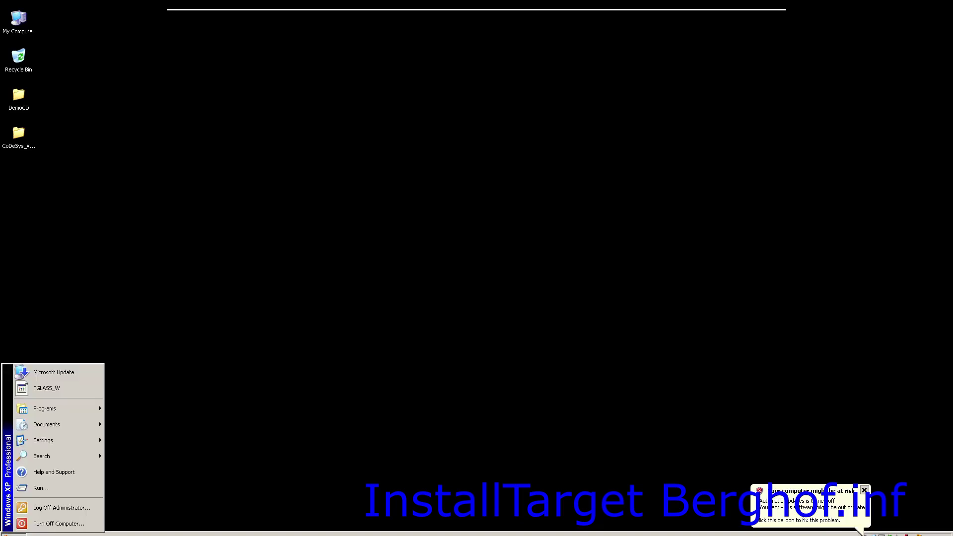
pyautogui.moveTo(71, 410)
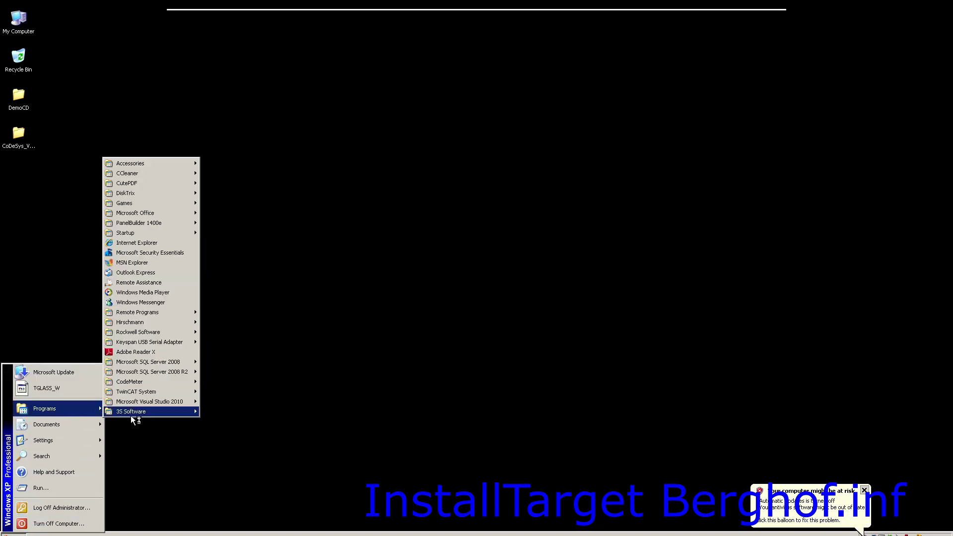
pyautogui.moveTo(134, 413)
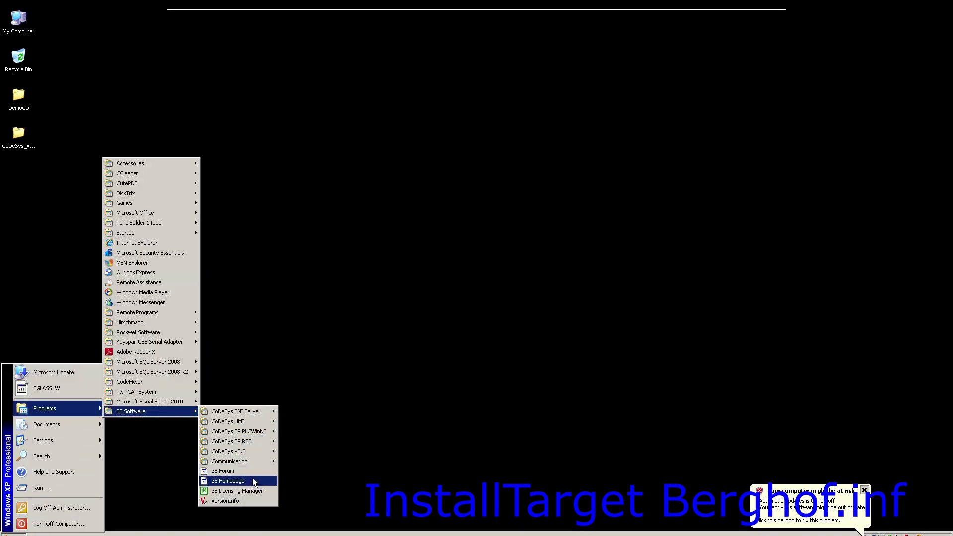
pyautogui.moveTo(255, 451)
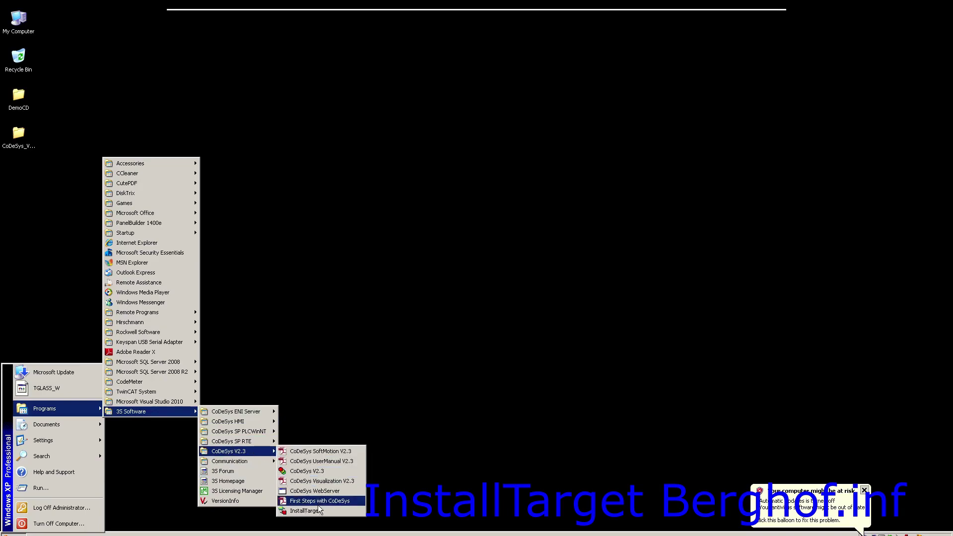
pyautogui.click(305, 511)
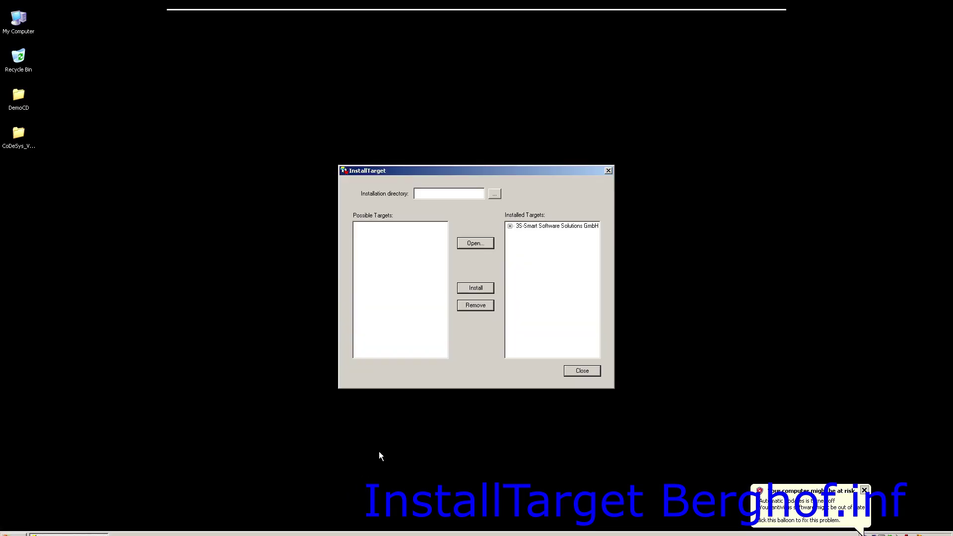
# Load the target information file Berghof.tnf from the install_berghof folder inside Target Versionen\BERGHOF_TARGET_V280
pyautogui.click(476, 243)
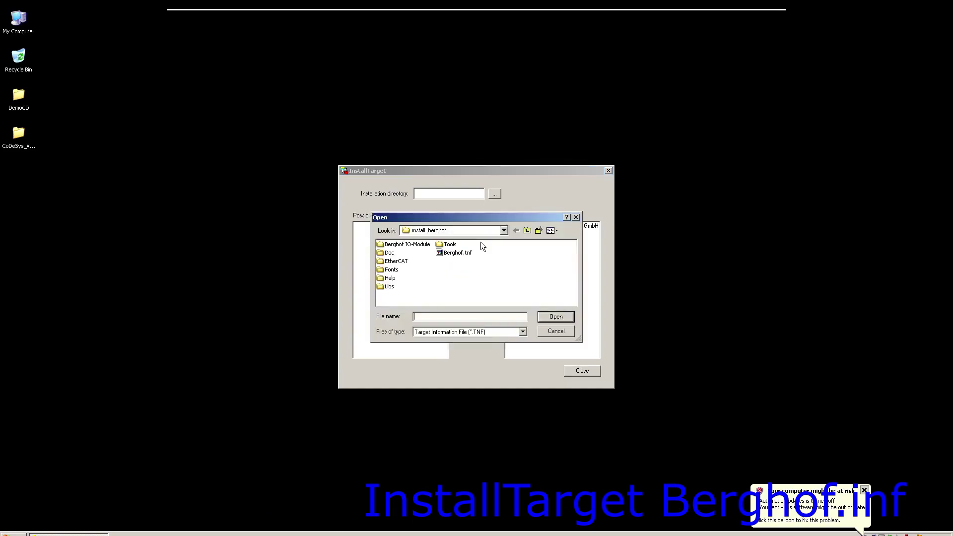
pyautogui.click(503, 231)
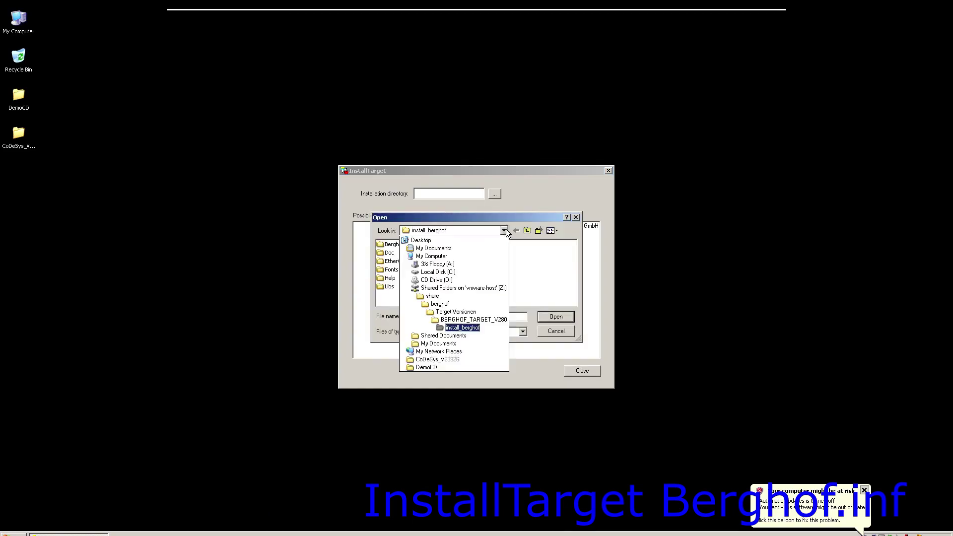
pyautogui.click(467, 328)
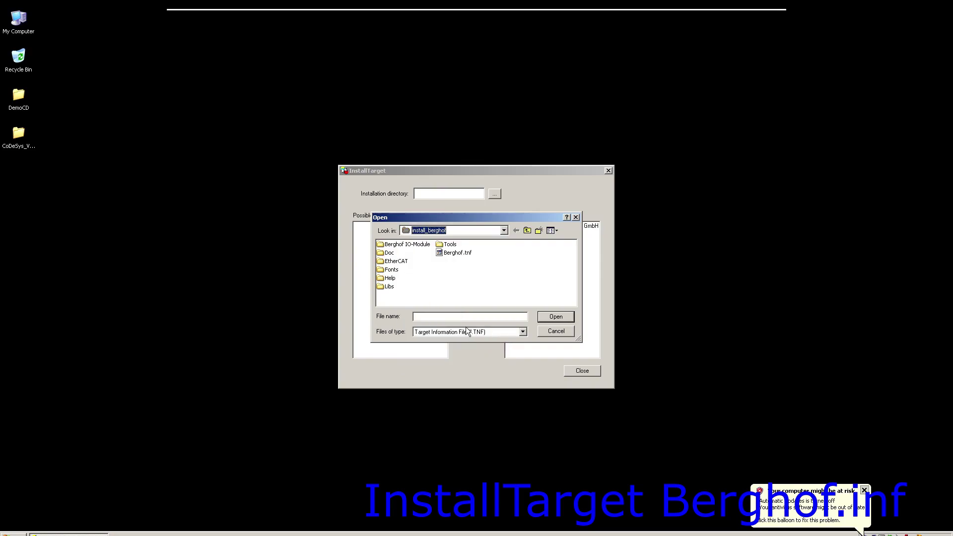
pyautogui.click(503, 231)
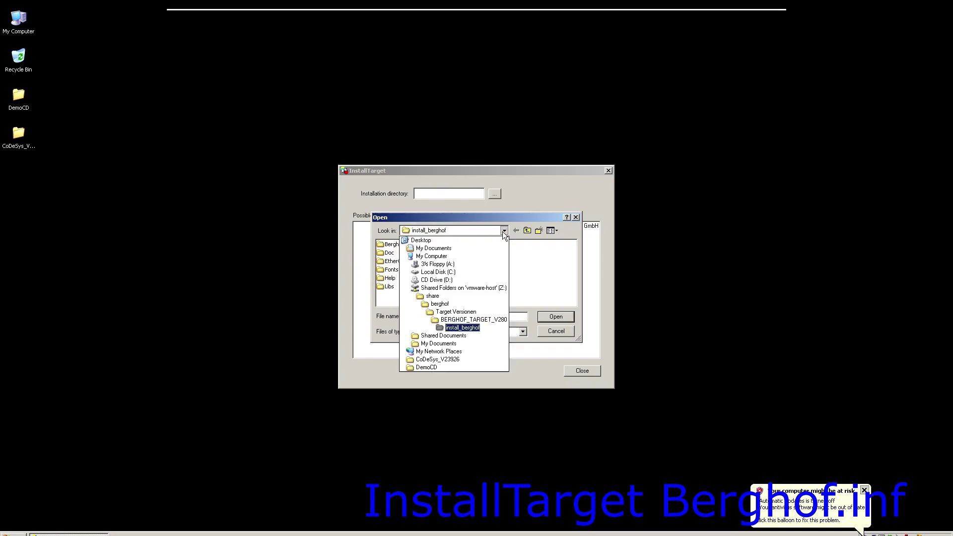
pyautogui.click(456, 311)
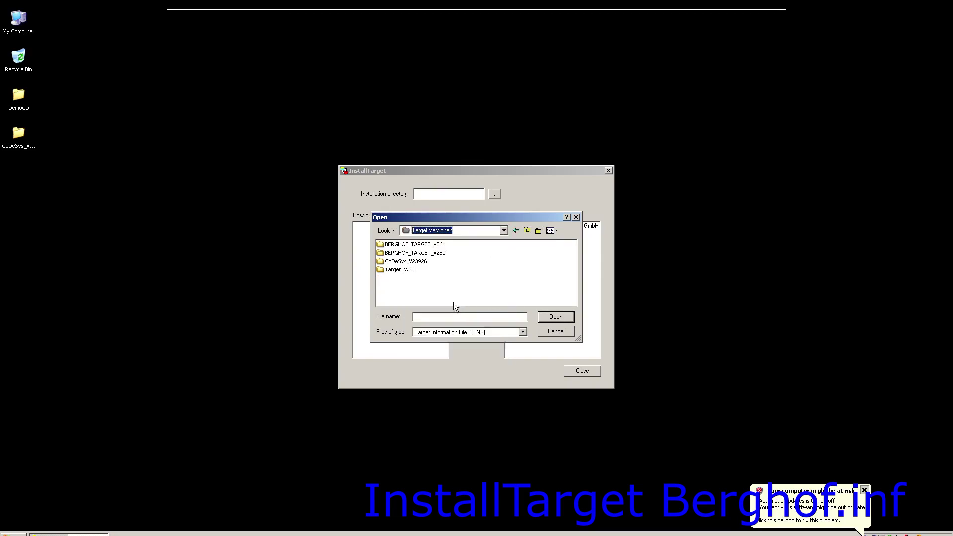
pyautogui.doubleClick(435, 253)
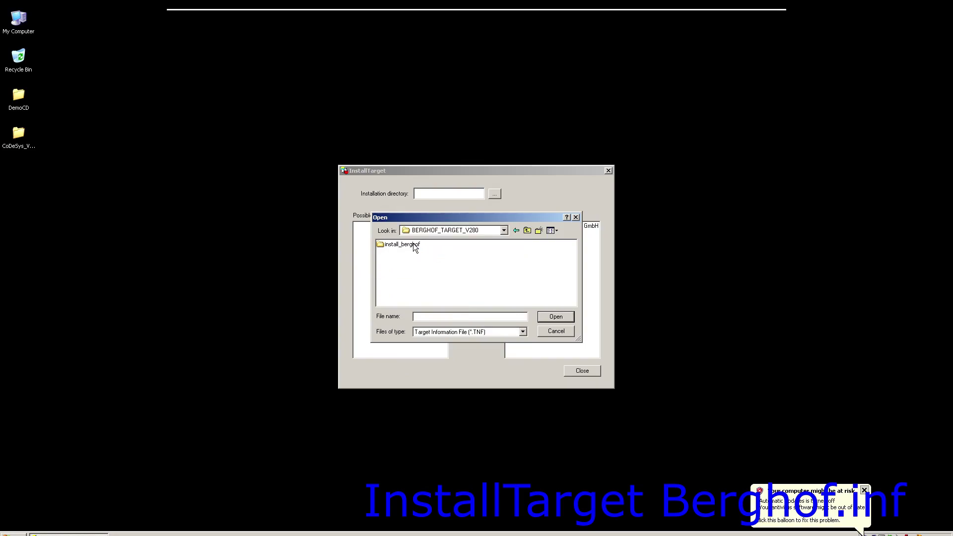
pyautogui.doubleClick(413, 244)
pyautogui.doubleClick(458, 253)
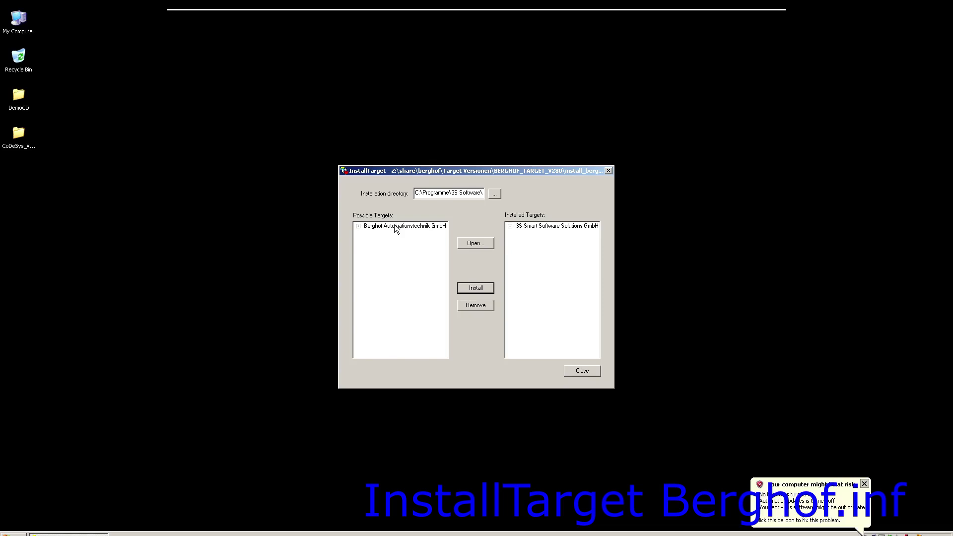
# Install the Berghof Automationstechnik GmbH target from the possible targets and close InstallTarget
pyautogui.click(396, 227)
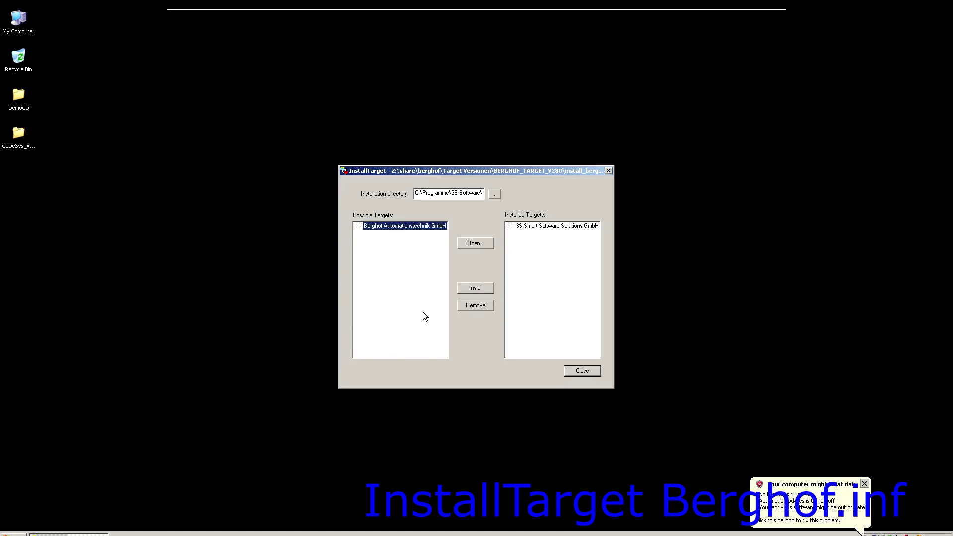
pyautogui.click(475, 288)
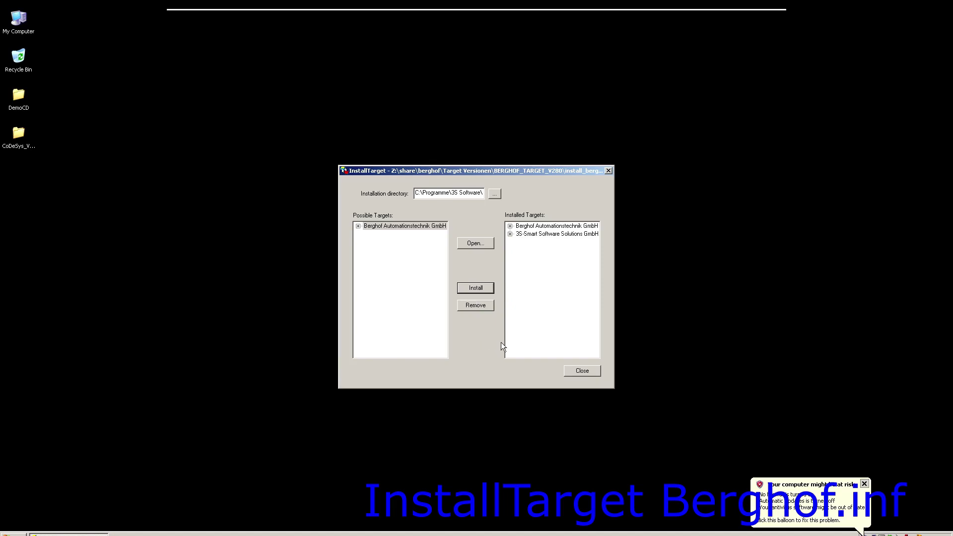
pyautogui.click(582, 371)
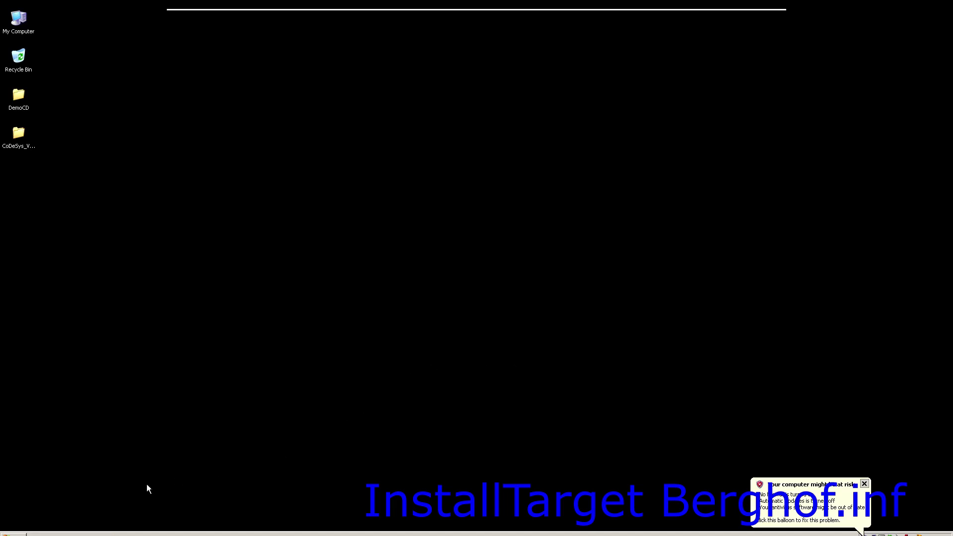
# Launch CoDeSys V2.3 from its program group under 3S Software
pyautogui.click(13, 534)
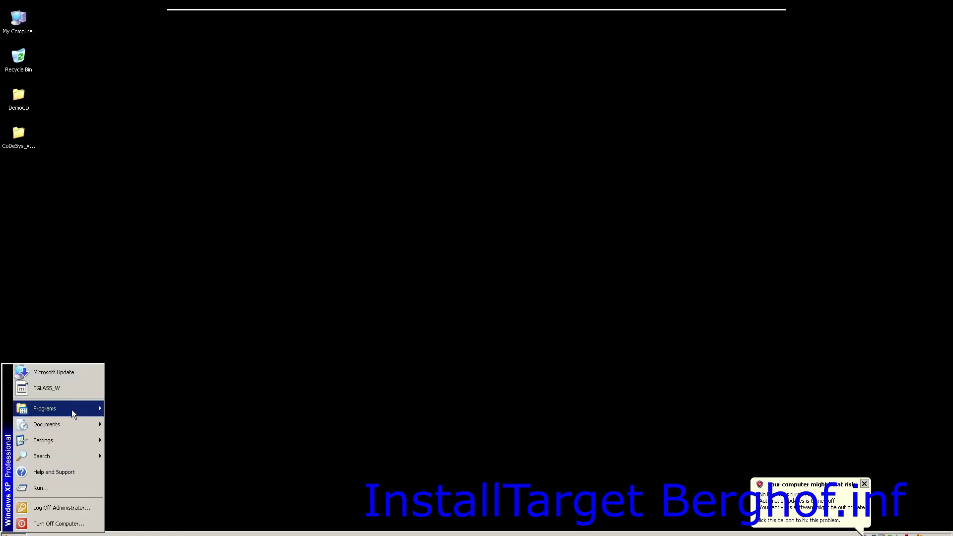
pyautogui.moveTo(73, 408)
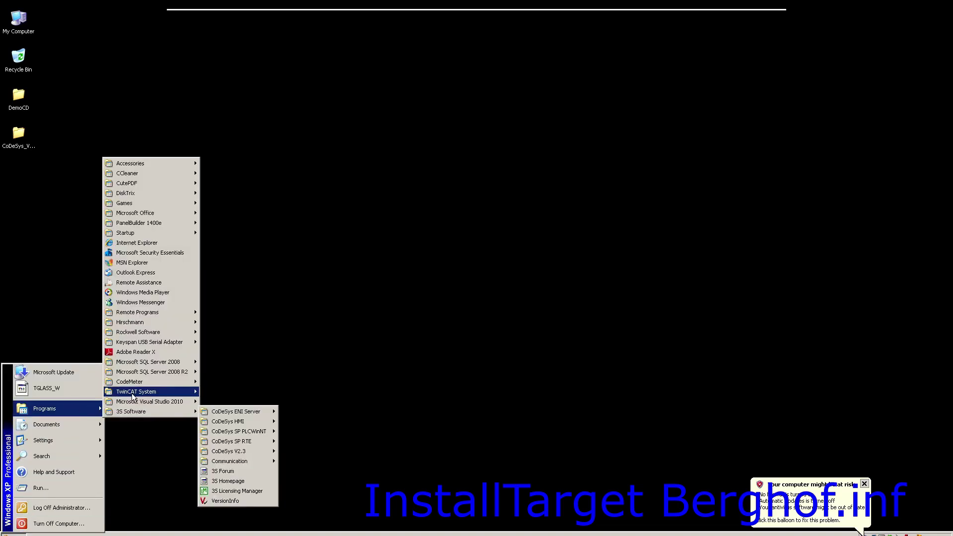
pyautogui.moveTo(142, 415)
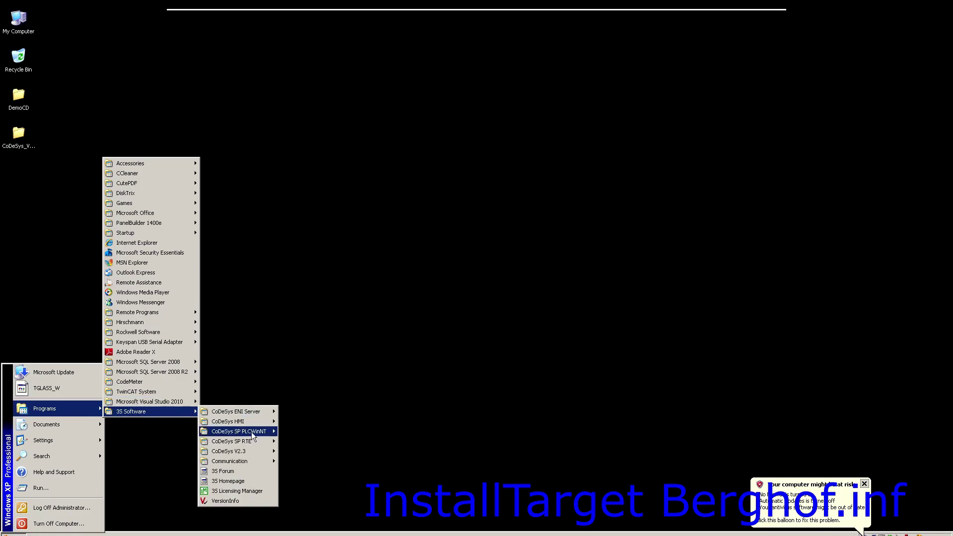
pyautogui.moveTo(260, 450)
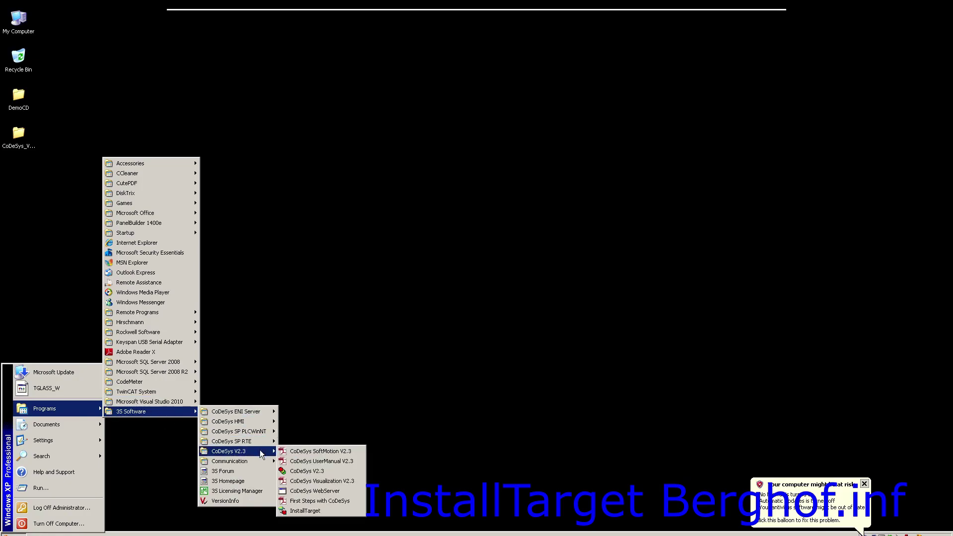
pyautogui.click(316, 472)
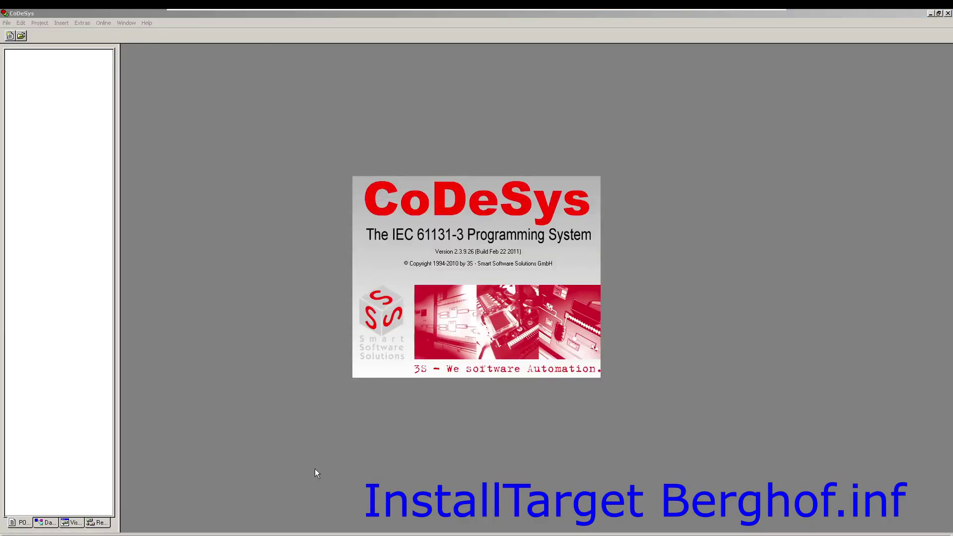
# Create a new project and choose CoDeSys for Berghof PPC V2 as its target configuration
pyautogui.click(7, 23)
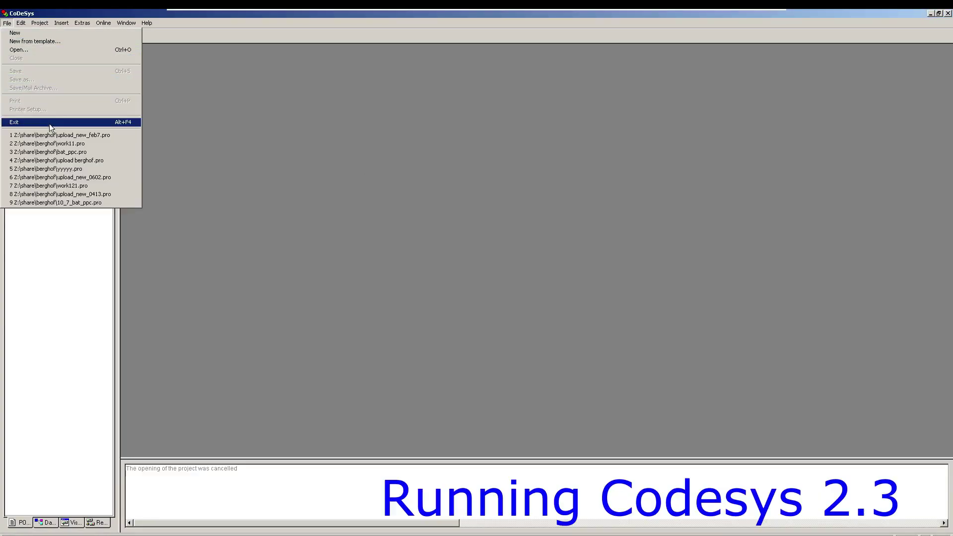
pyautogui.click(40, 33)
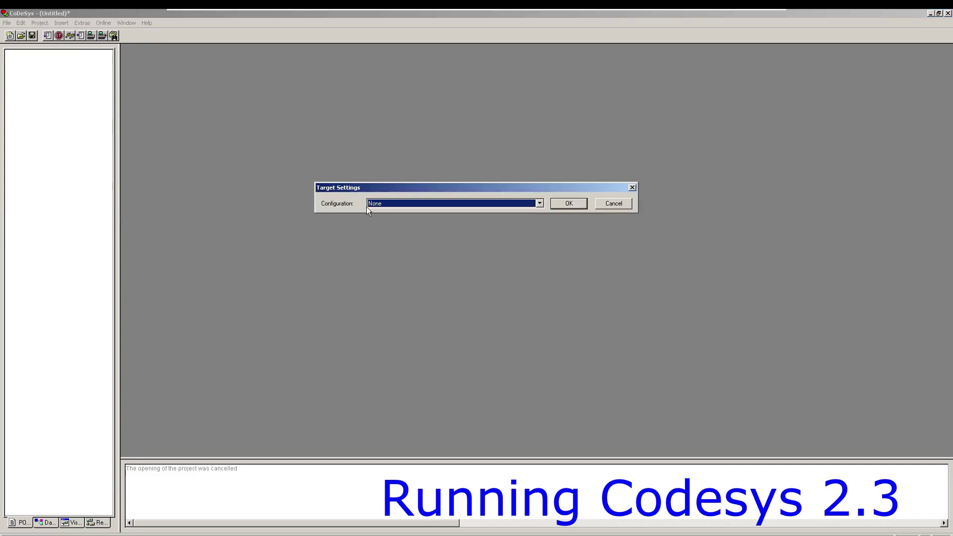
pyautogui.click(541, 202)
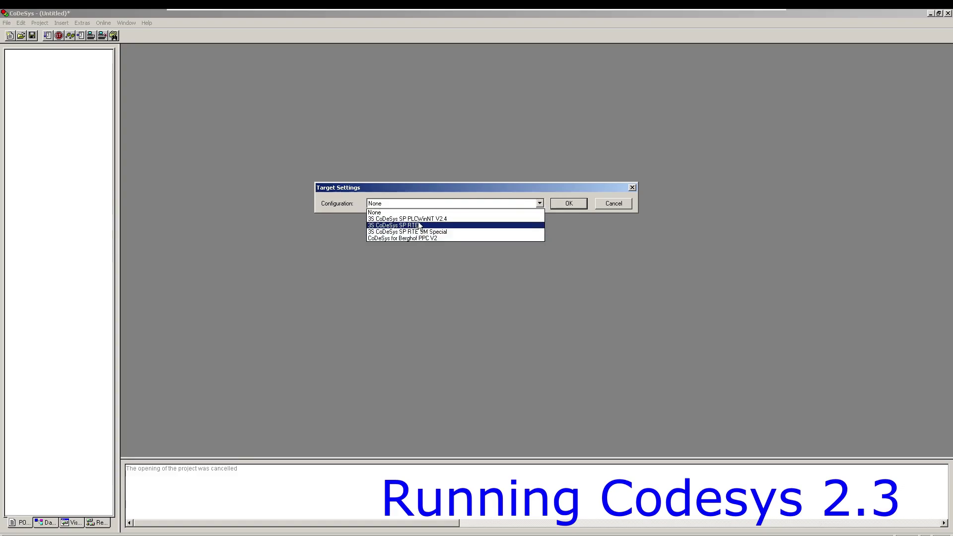
pyautogui.click(419, 239)
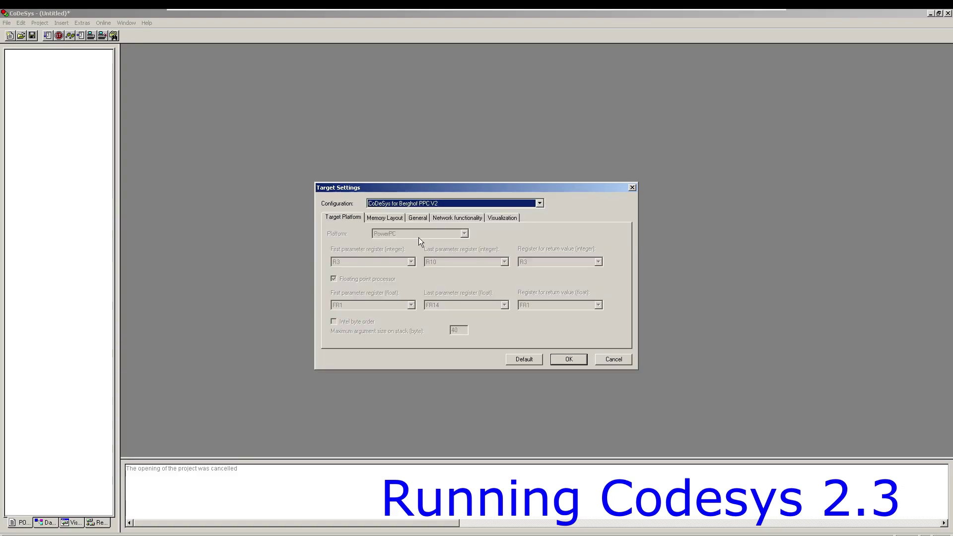
# Review the Berghof target's memory layout, general, network functionality and visualization settings
pyautogui.click(383, 220)
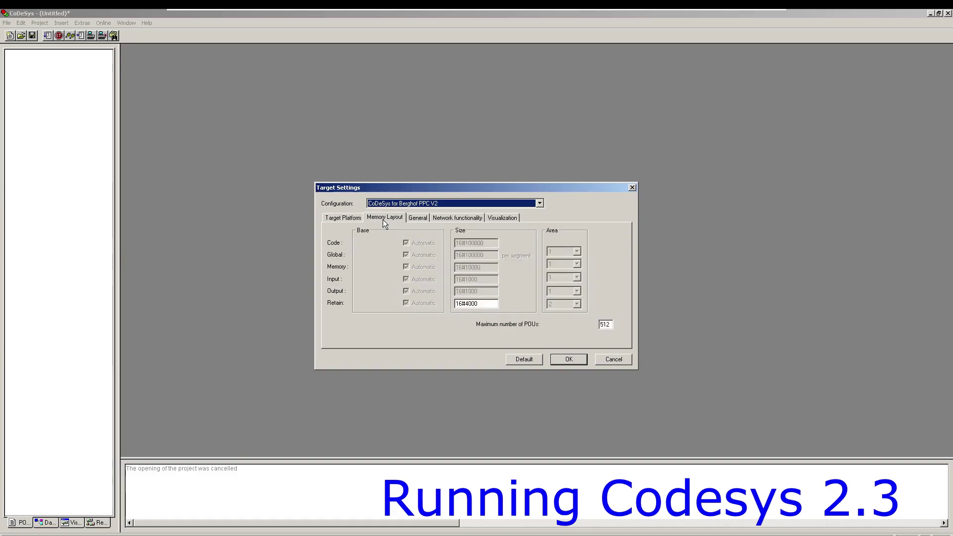
pyautogui.click(417, 218)
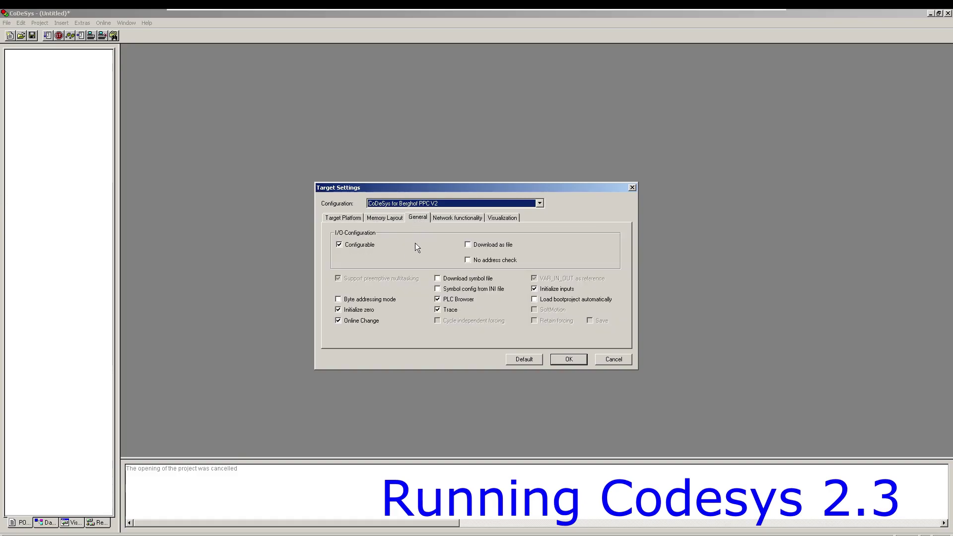
pyautogui.click(450, 217)
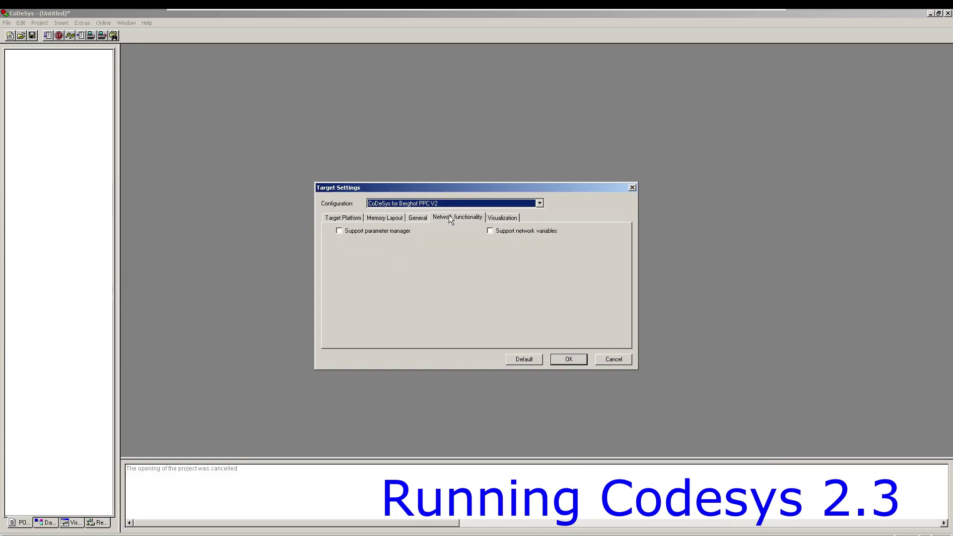
pyautogui.click(499, 218)
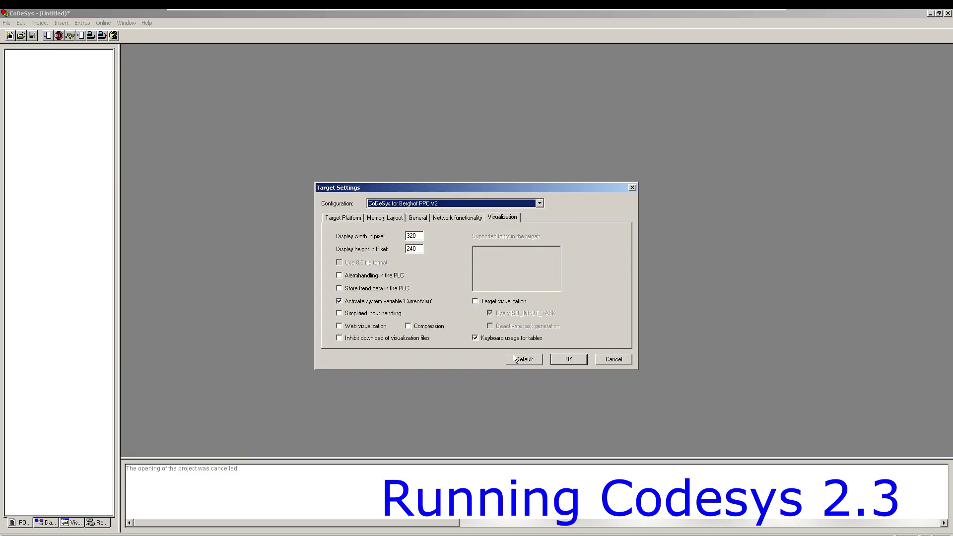
# Accept the target settings and create the new POU PLC_PRG as a program in FBD
pyautogui.click(569, 359)
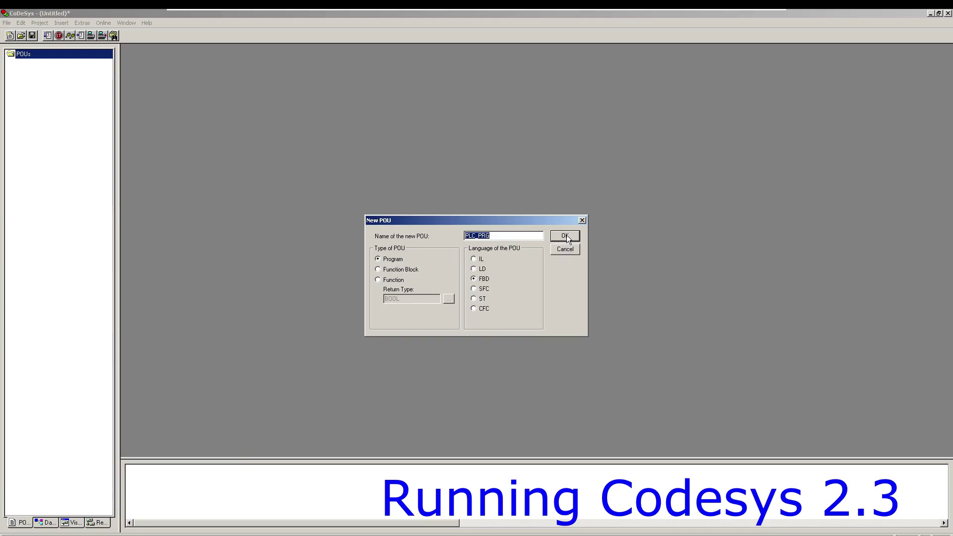
pyautogui.click(567, 235)
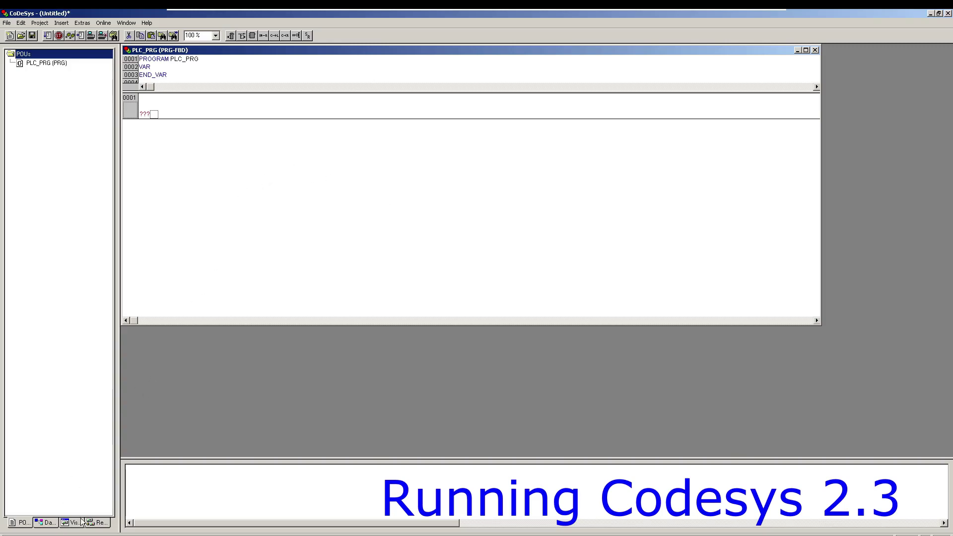
# Open the Target Settings from the project's resources to check the selected configuration, and close them with OK
pyautogui.click(98, 523)
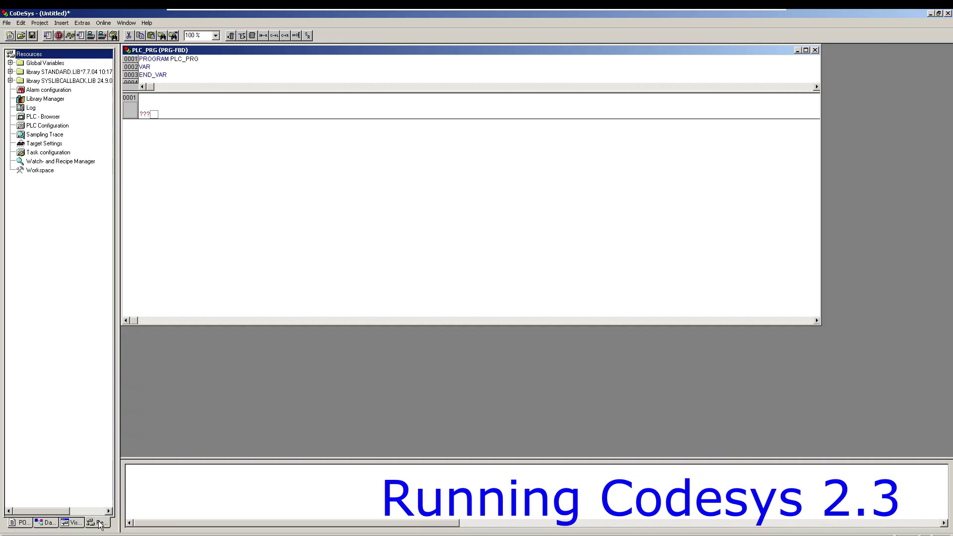
pyautogui.click(39, 170)
pyautogui.click(45, 153)
pyautogui.doubleClick(45, 144)
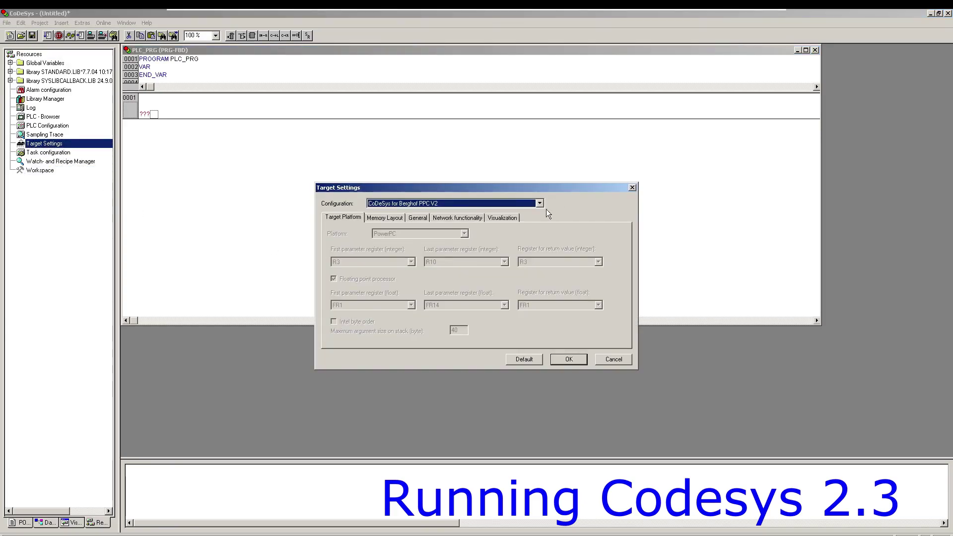
pyautogui.click(575, 360)
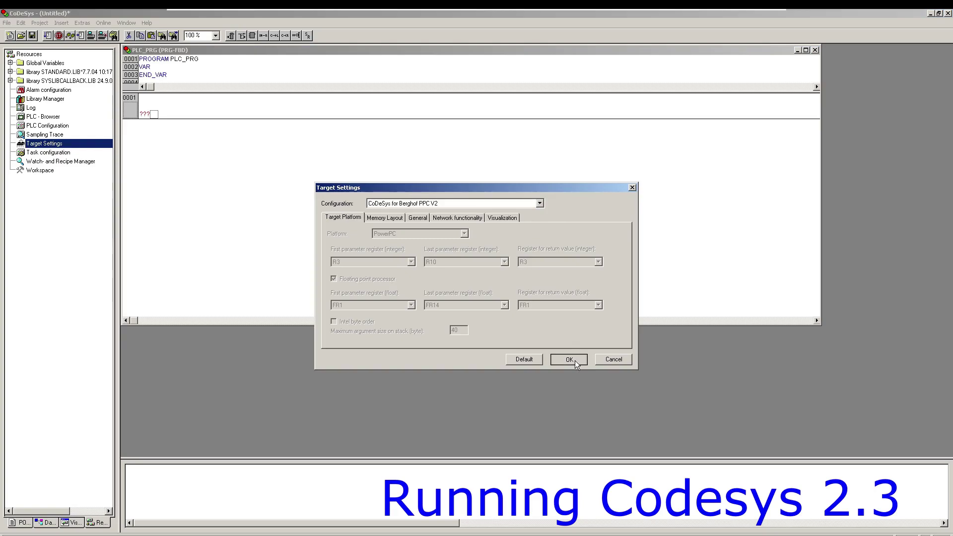